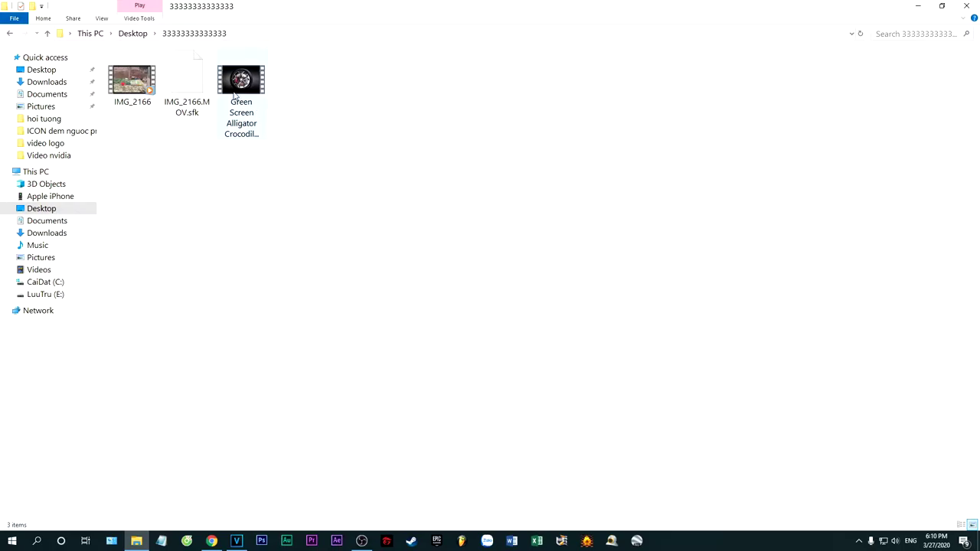
- Rename the green screen crocodile video to "ca sau" and close the folder
right_click(237, 104)
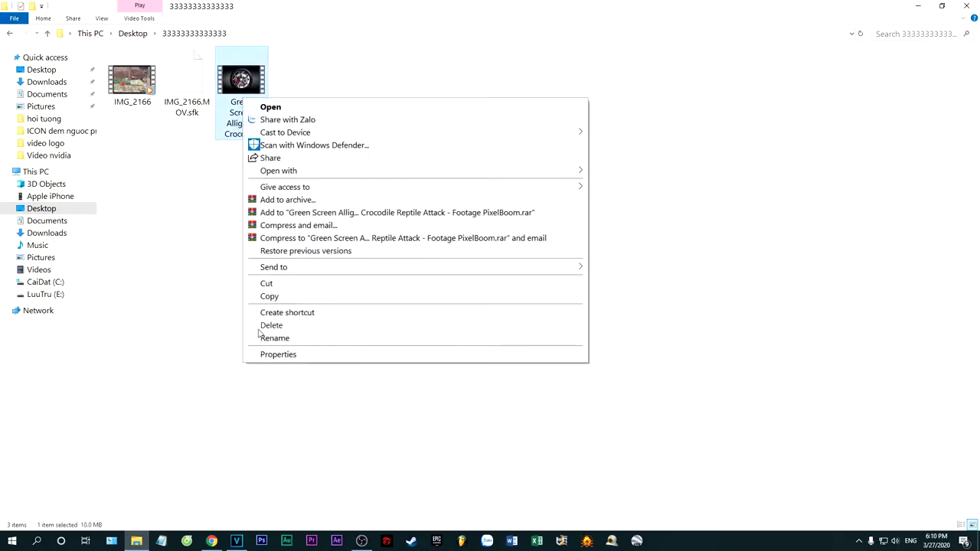
left_click(274, 338)
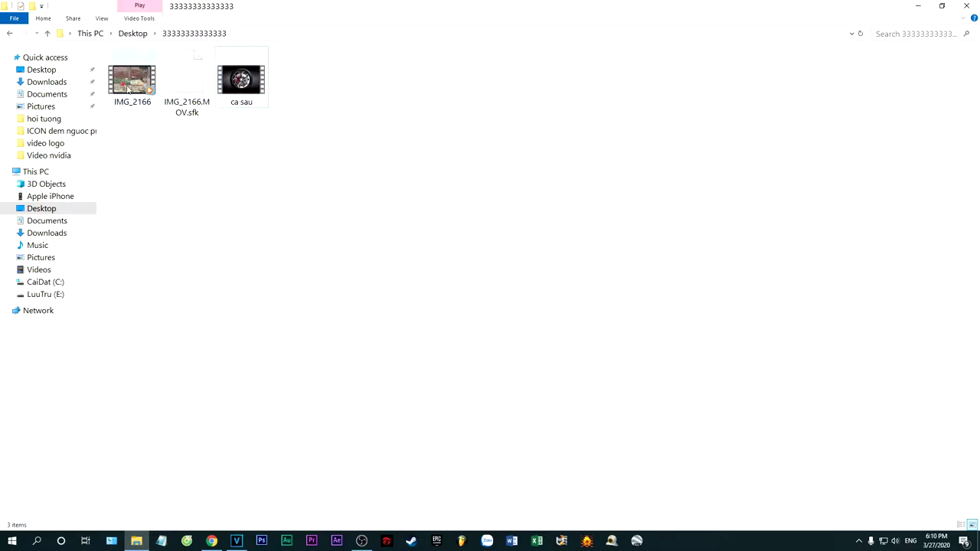
left_click(966, 6)
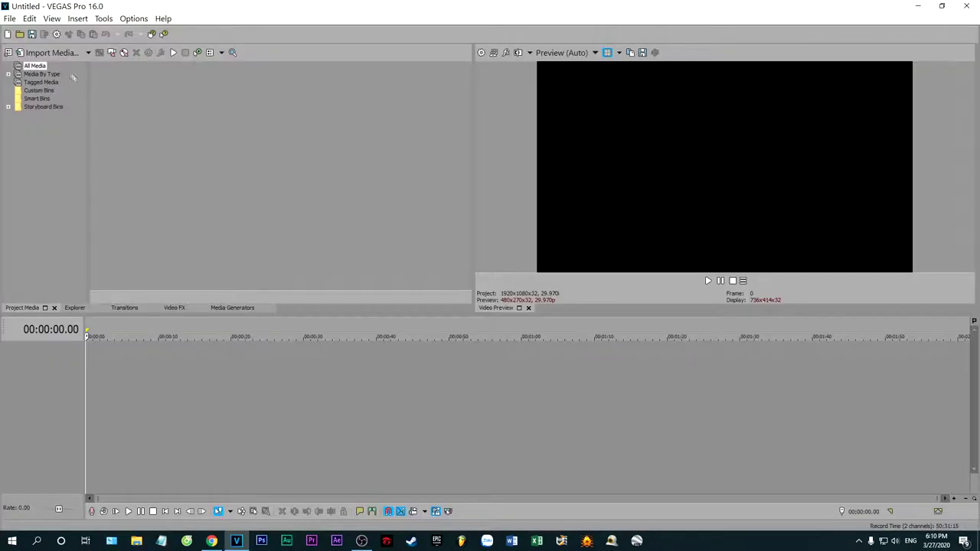
- Switch to VEGAS Pro and import ca sau.mp4 and IMG_2166.MOV into the project media
left_click(44, 53)
left_click(41, 101)
double_click(125, 107)
left_click(124, 107)
left_click(176, 111, "ctrl")
key("Return")
- Add ca sau.mp4 to the timeline and cut away everything before about 00:01:32
left_click_drag(127, 87, 115, 359)
left_click(569, 337)
left_click(611, 337)
left_click_drag(641, 329, 710, 331)
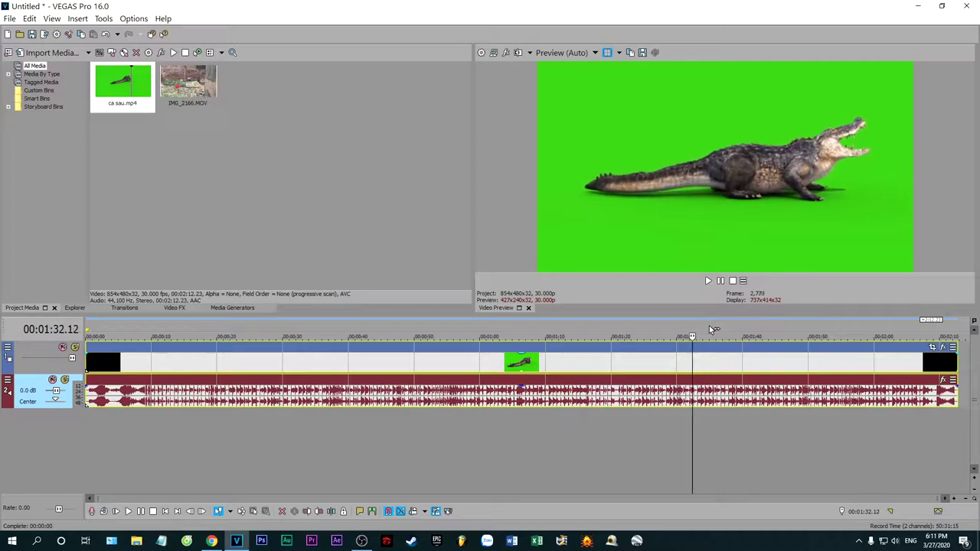
key("s")
right_click(600, 349)
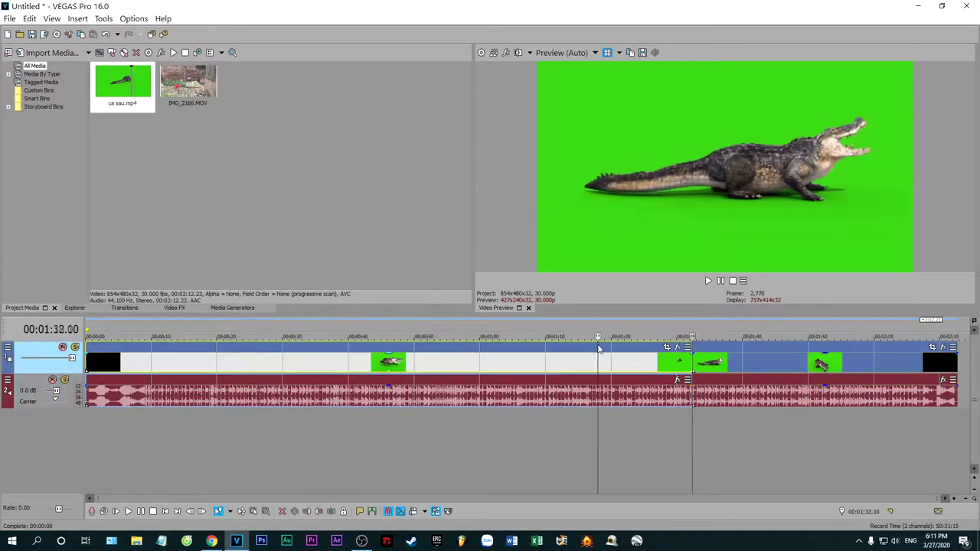
left_click(605, 239)
- Cut away the unwanted end of the crocodile clip and move the remaining section to the timeline start
left_click_drag(698, 330, 782, 329)
right_click(798, 348)
left_click(811, 241)
left_click_drag(713, 349, 104, 355)
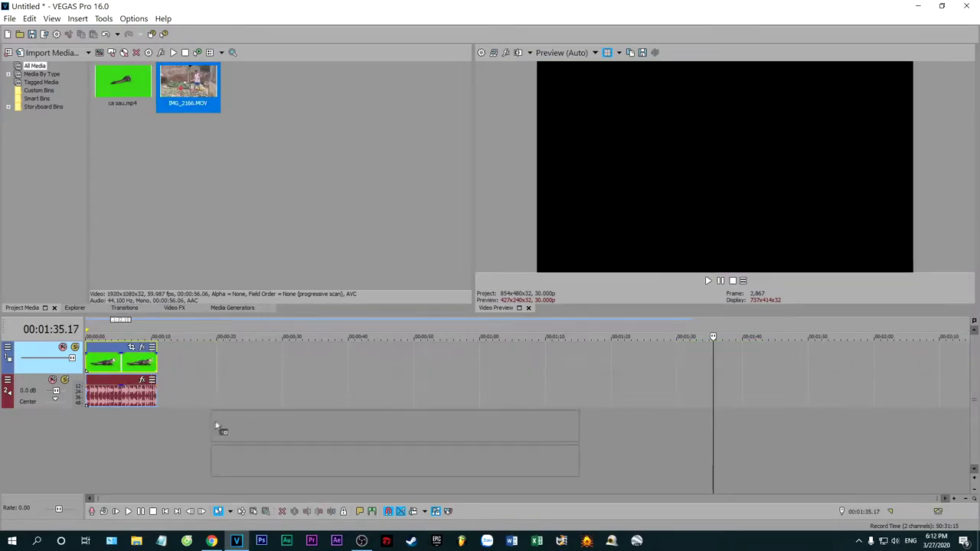
- Place IMG_2166.MOV on new video and audio tracks below the crocodile clip
left_click_drag(216, 426, 90, 428)
left_click_drag(157, 431, 262, 432)
left_click(196, 331)
- Cut away the IMG_2166 clip before about 00:00:29 and move the remainder to the timeline start
left_click_drag(215, 331, 282, 331)
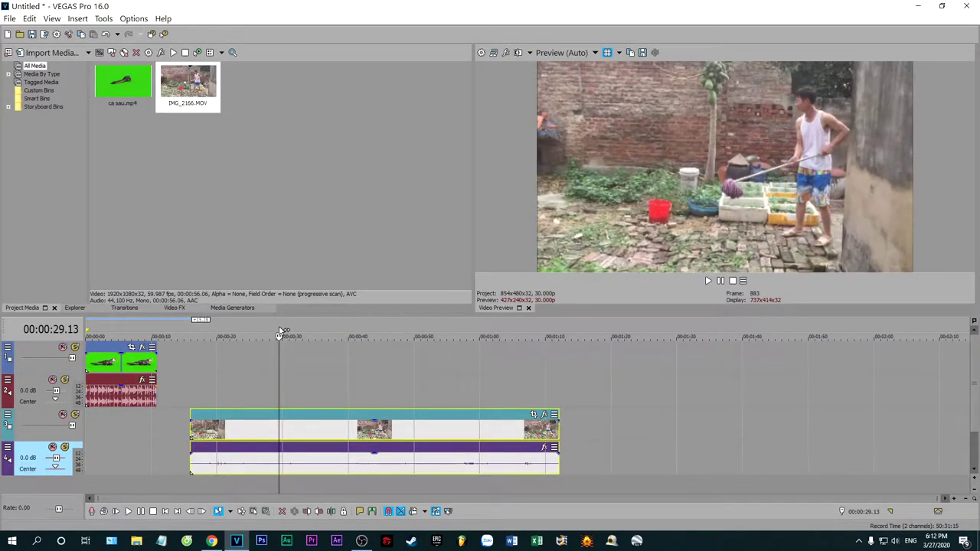
left_click(277, 418)
key("s")
right_click(229, 418)
left_click(253, 241)
left_click_drag(314, 421, 163, 423)
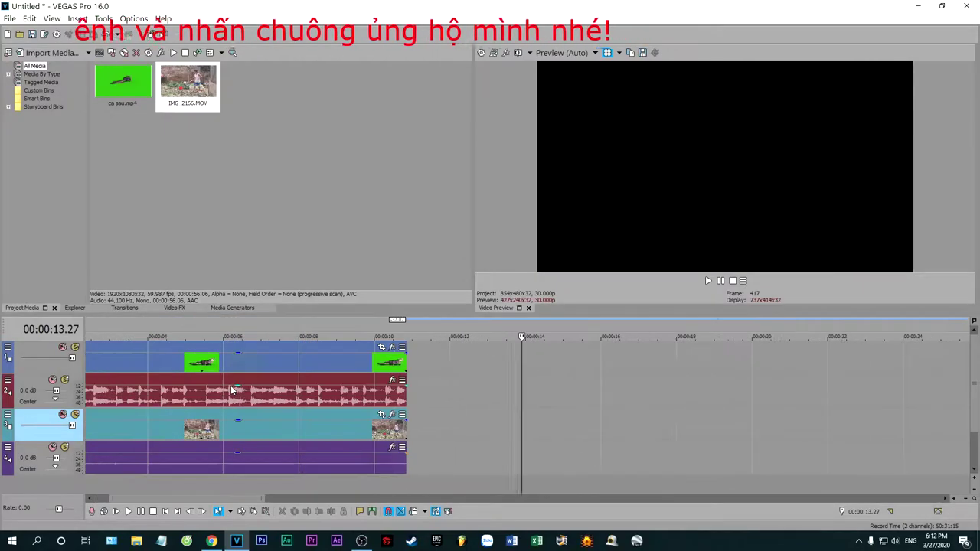
- Apply the default Chroma Keyer effect to the crocodile clip
left_click(277, 349)
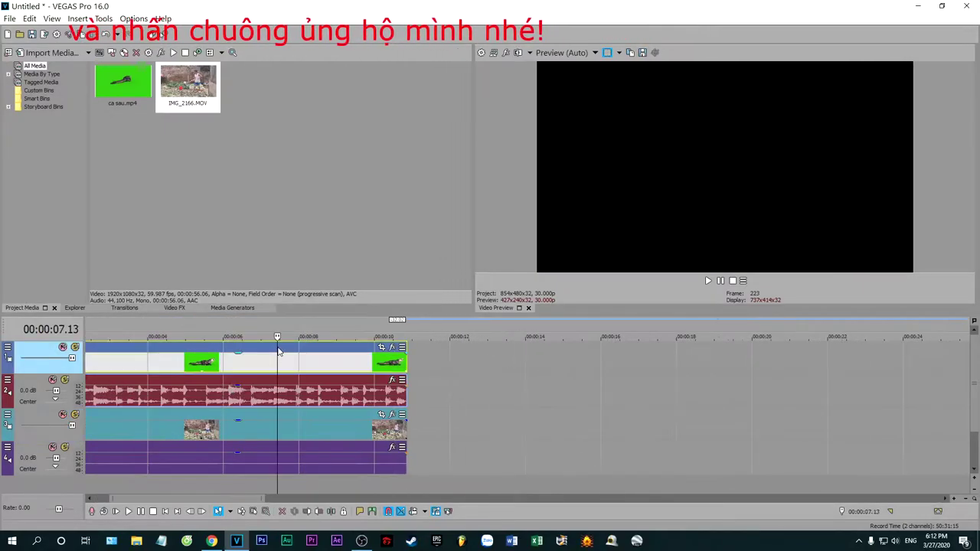
left_click(173, 307)
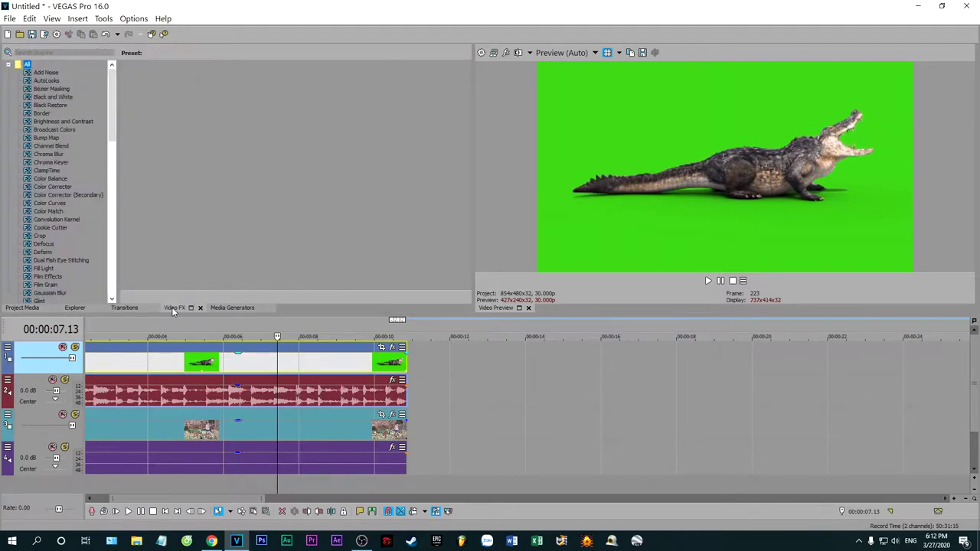
left_click(50, 163)
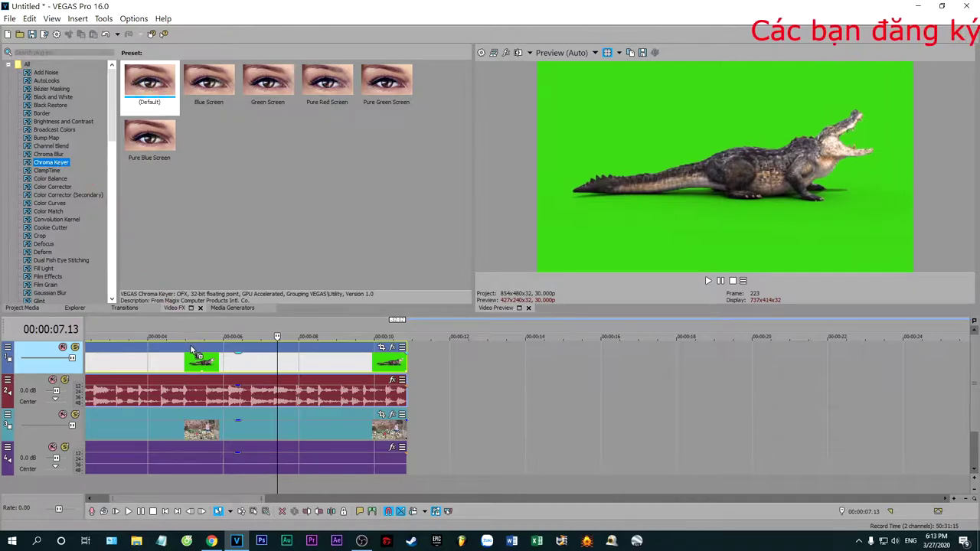
left_click_drag(191, 350, 195, 356)
left_click_drag(459, 329, 162, 48)
- Sample the green background as the key color (108, 0.85, 0.82) and set the high threshold to 0.837
left_click(206, 125)
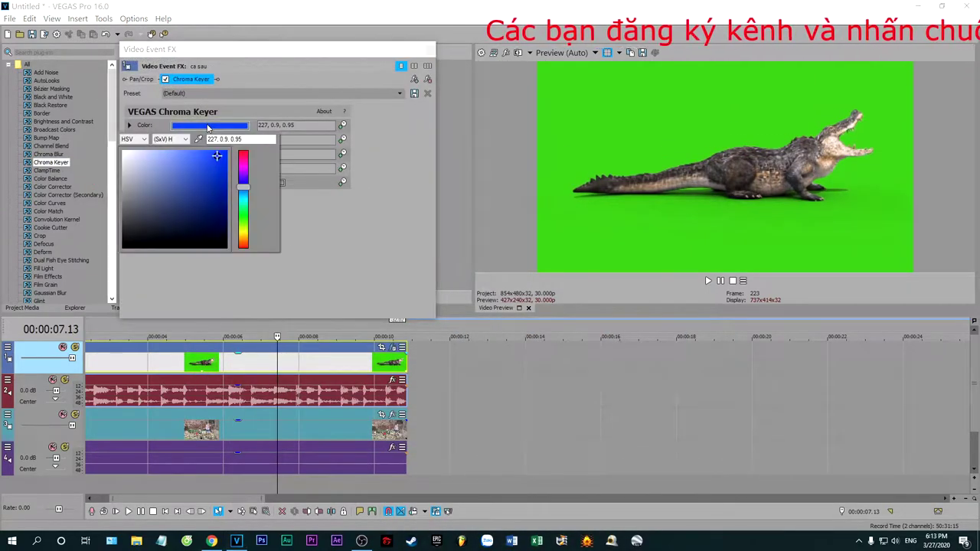
left_click(198, 138)
left_click(556, 132)
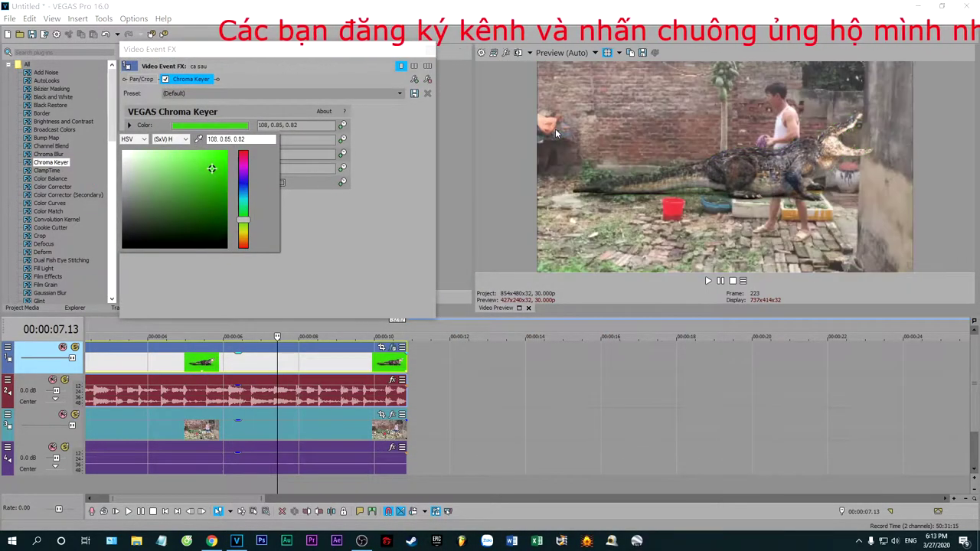
left_click(329, 207)
left_click_drag(246, 154, 238, 155)
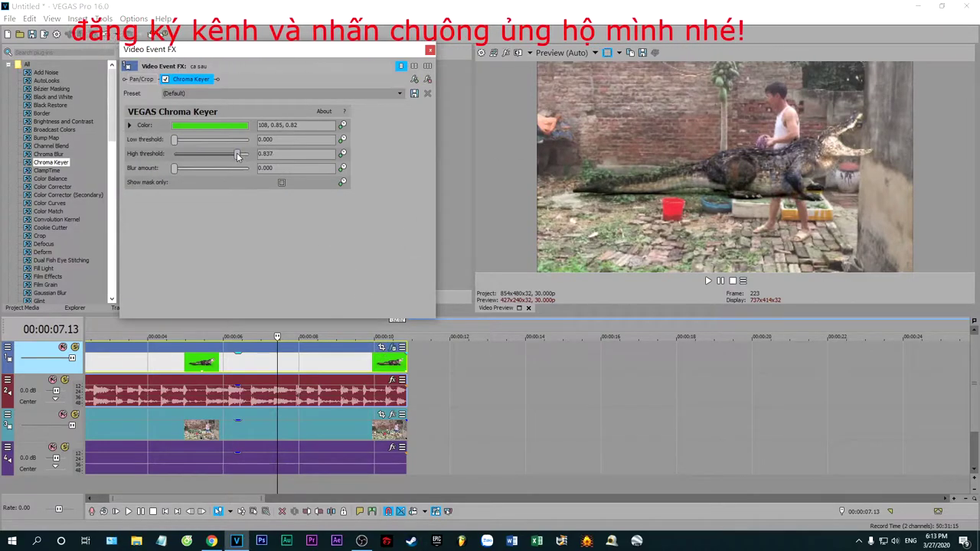
- Shrink the crocodile with Pan/Crop and place it on the ground beside the red bucket, using a frame of about 1,500 by 843
left_click(141, 79)
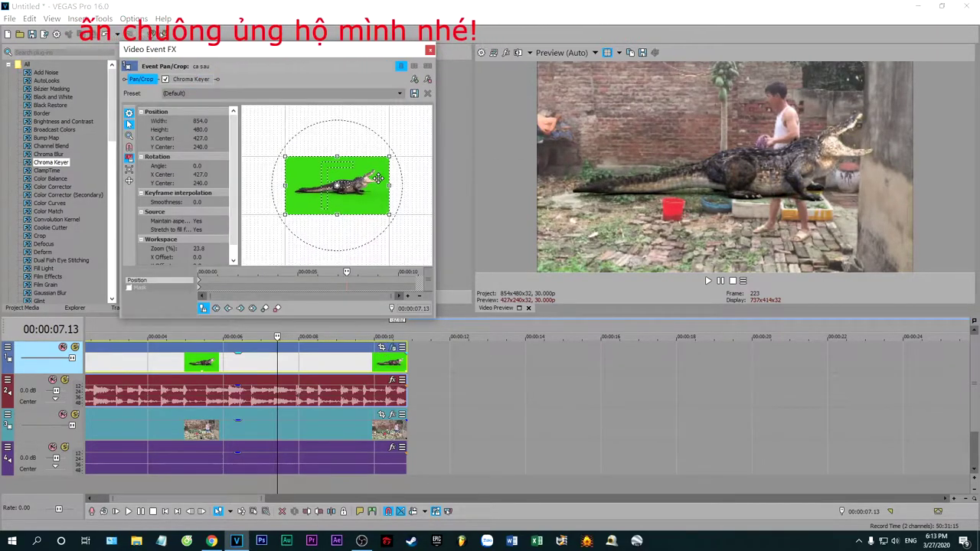
scroll(378, 178, "down", 3)
left_click(241, 309)
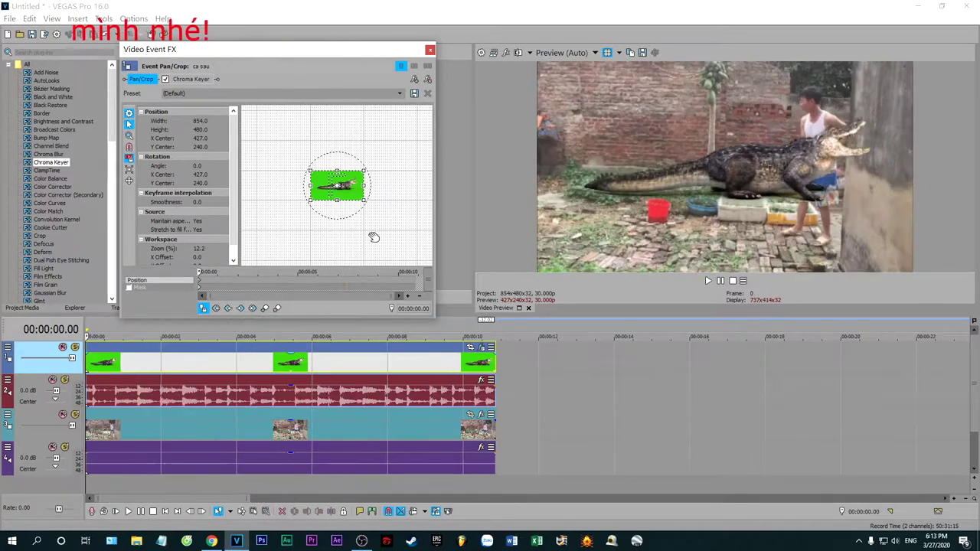
left_click_drag(366, 173, 409, 142)
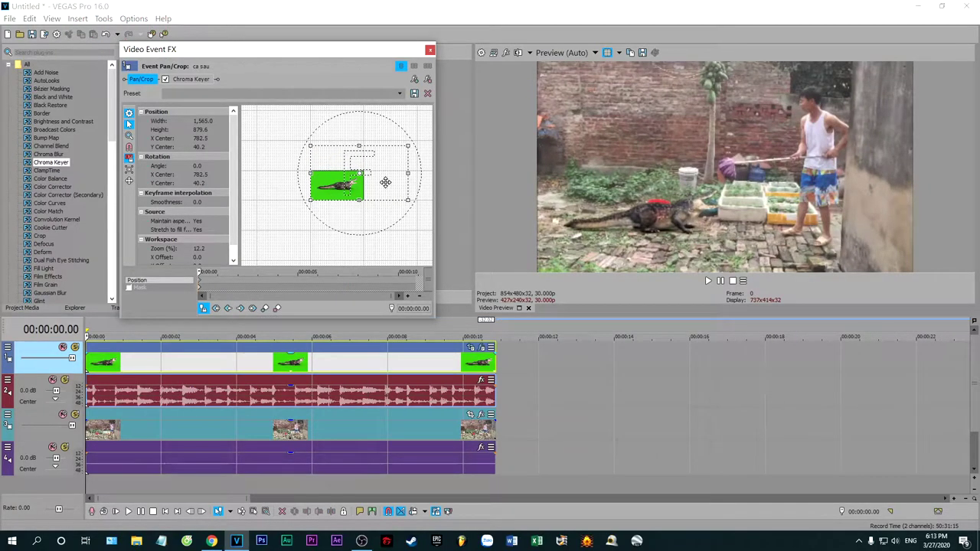
left_click_drag(385, 182, 393, 182)
left_click_drag(333, 205, 316, 203)
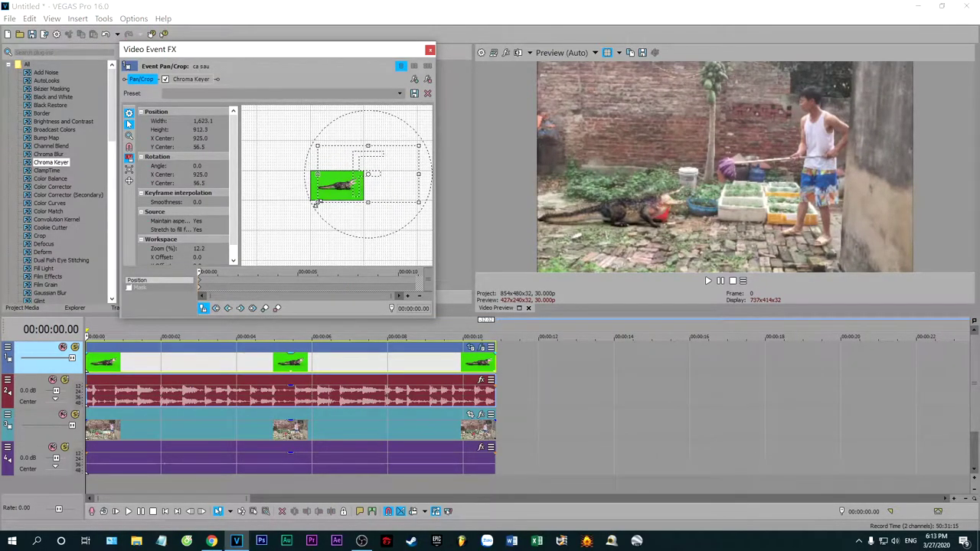
left_click_drag(380, 188, 386, 186)
left_click_drag(424, 143, 414, 149)
left_click_drag(391, 181, 391, 181)
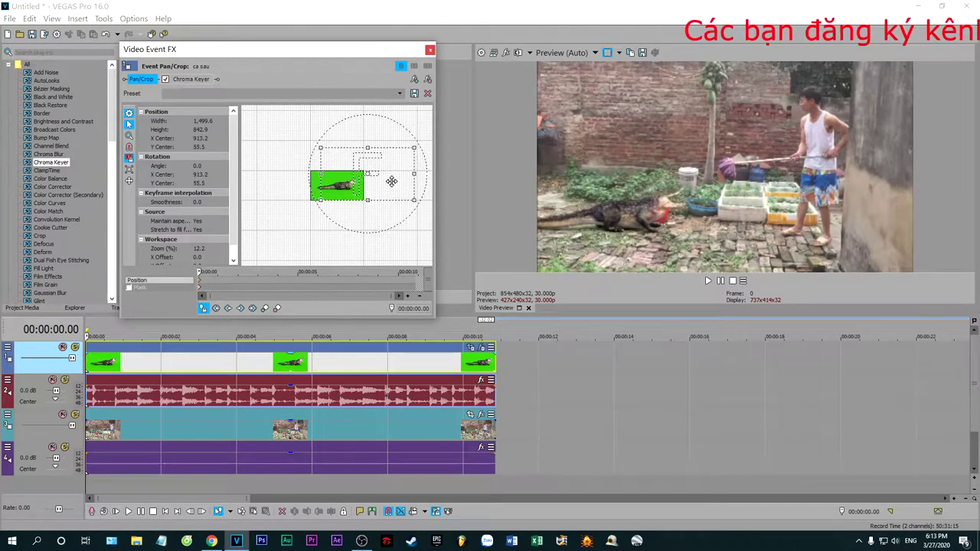
- Preview the composite and delete the crocodile clip's audio
left_click(128, 511)
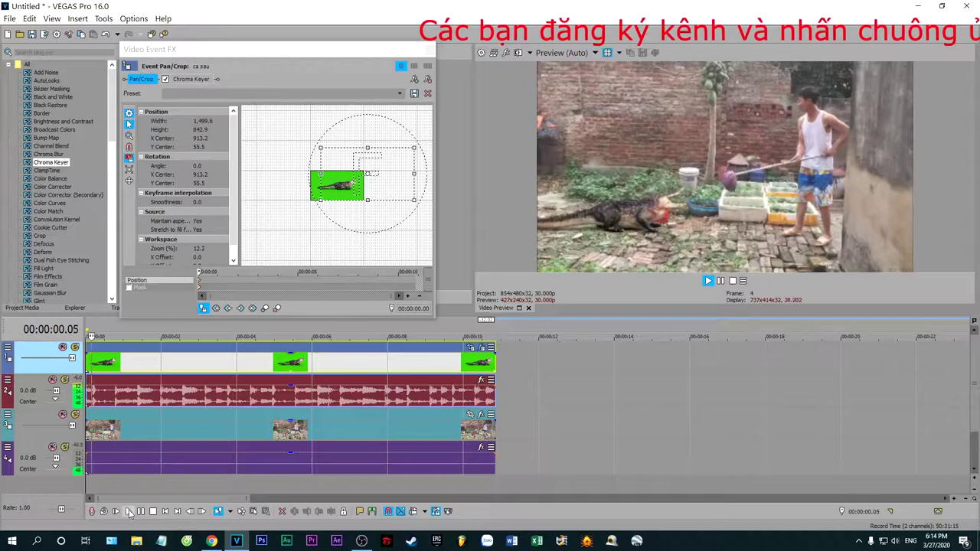
left_click(140, 512)
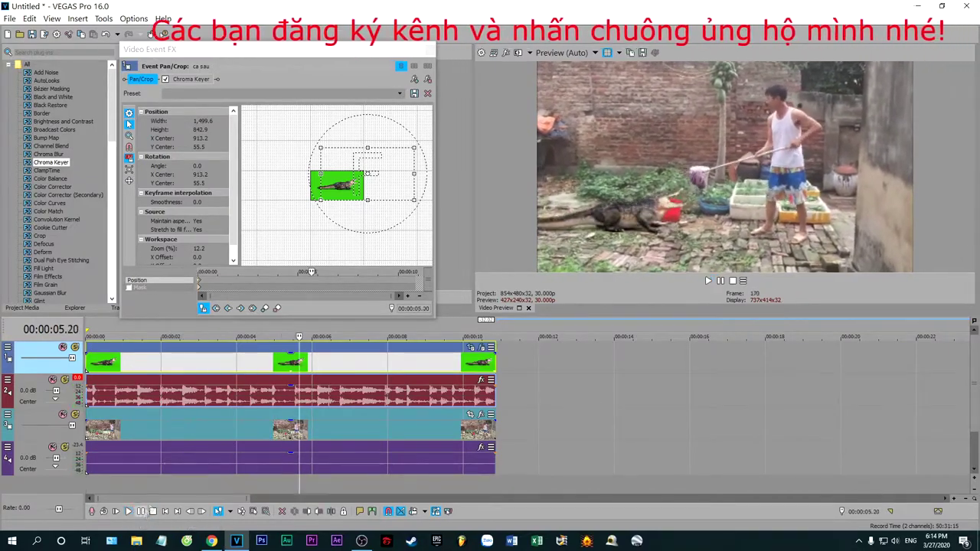
left_click(229, 381)
right_click(229, 381)
left_click(276, 252)
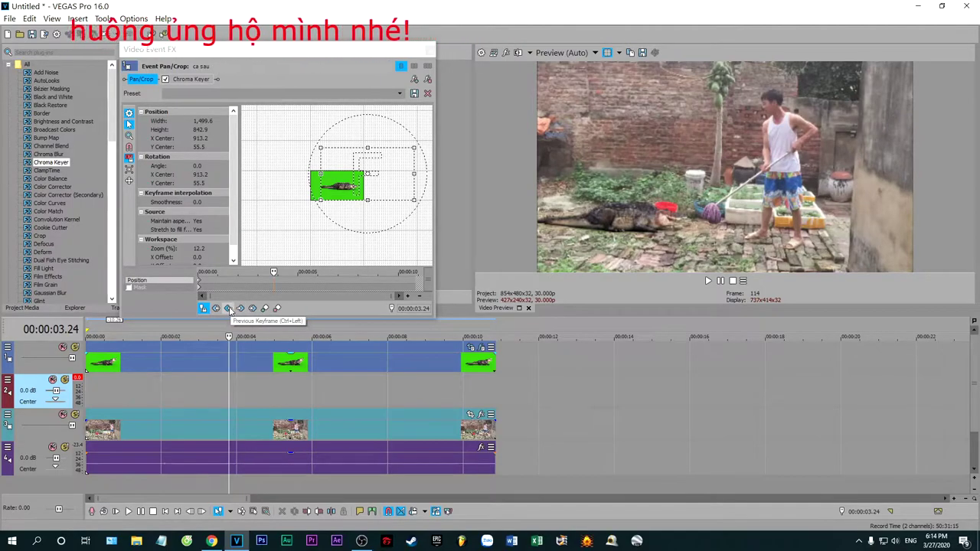
- Adjust the crocodile's Pan/Crop frame at the clip start to about 1,434 by 806 and preview the composite
left_click(227, 308)
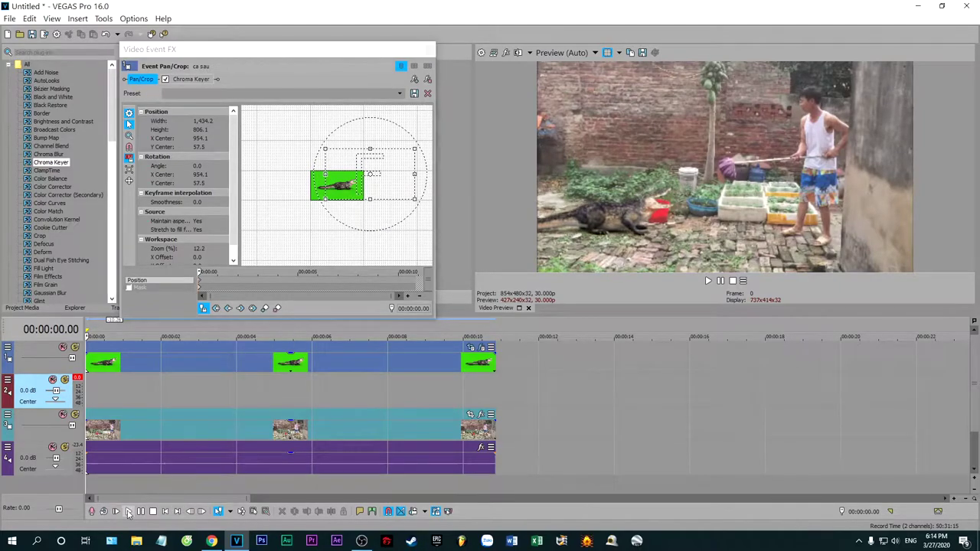
left_click(128, 511)
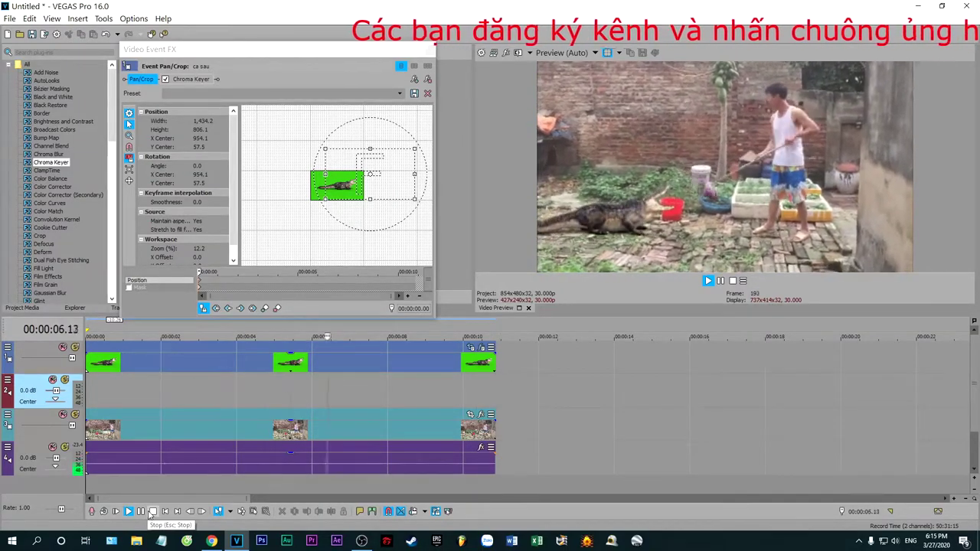
left_click(152, 511)
- Copy the crocodile clip and paste the copy directly after the original on the same track
right_click(331, 359)
left_click(356, 199)
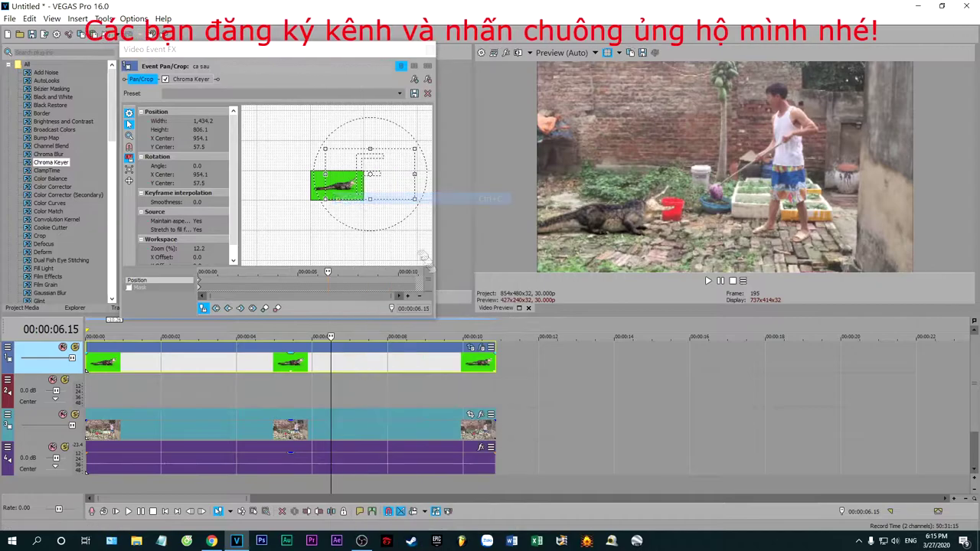
right_click(496, 324)
left_click(738, 358)
right_click(496, 355)
left_click(528, 114)
- Extend the IMG_2166 background clip to the end of the second crocodile clip and check the join around 00:00:11
left_click(442, 421)
left_click_drag(493, 427, 905, 427)
left_click(886, 326)
left_click(895, 326)
left_click_drag(840, 327, 505, 329)
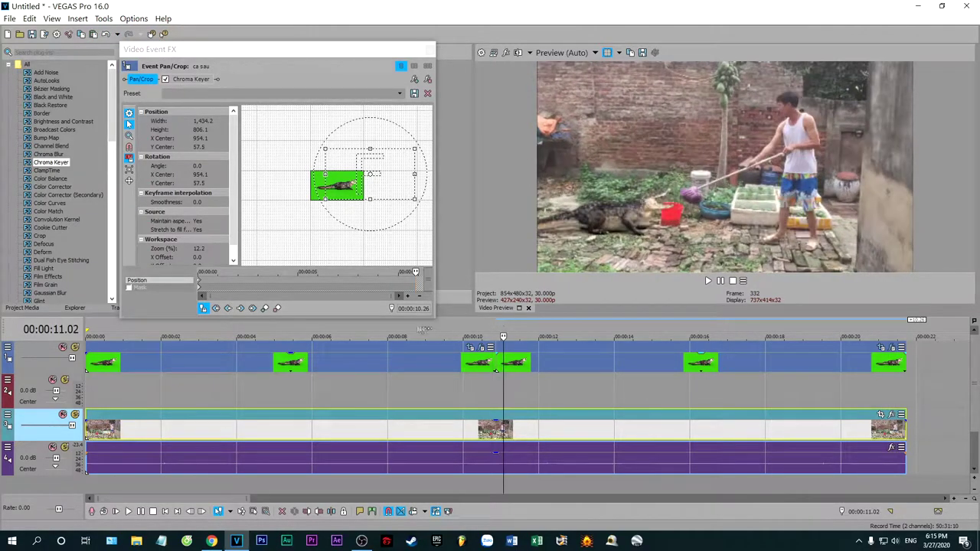
left_click(395, 329)
left_click(429, 49)
- Select the full 00:00:21.22 timeline range and save the project as cccca.veg
left_click(165, 510)
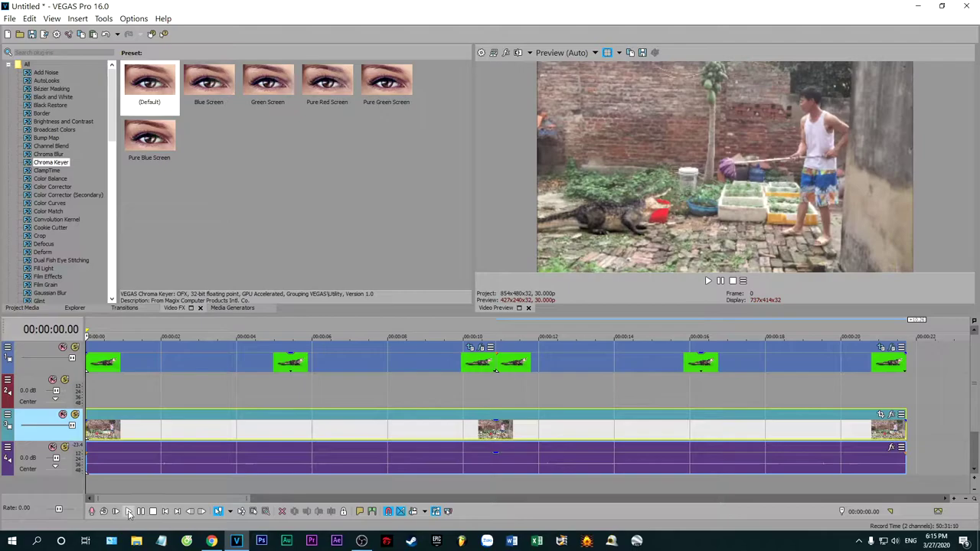
double_click(303, 483)
key("ctrl+s")
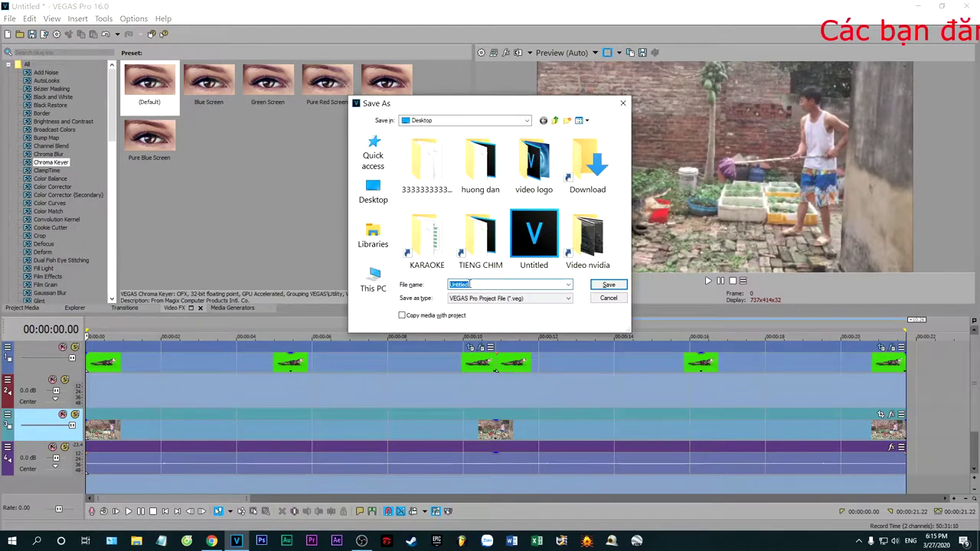
left_click(605, 284)
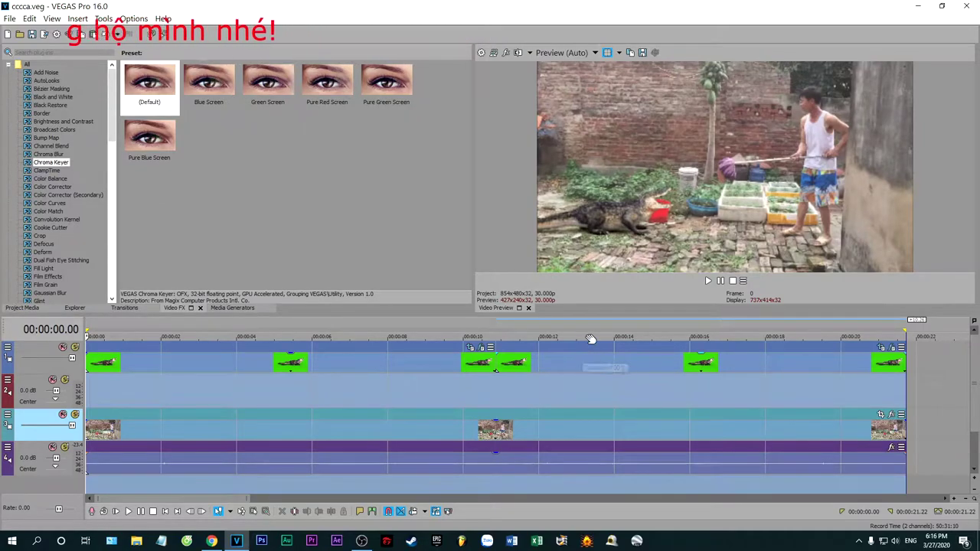
- Insert a video track above the crocodile track and add the default Titles & Text preset at its start
right_click(37, 353)
left_click(52, 376)
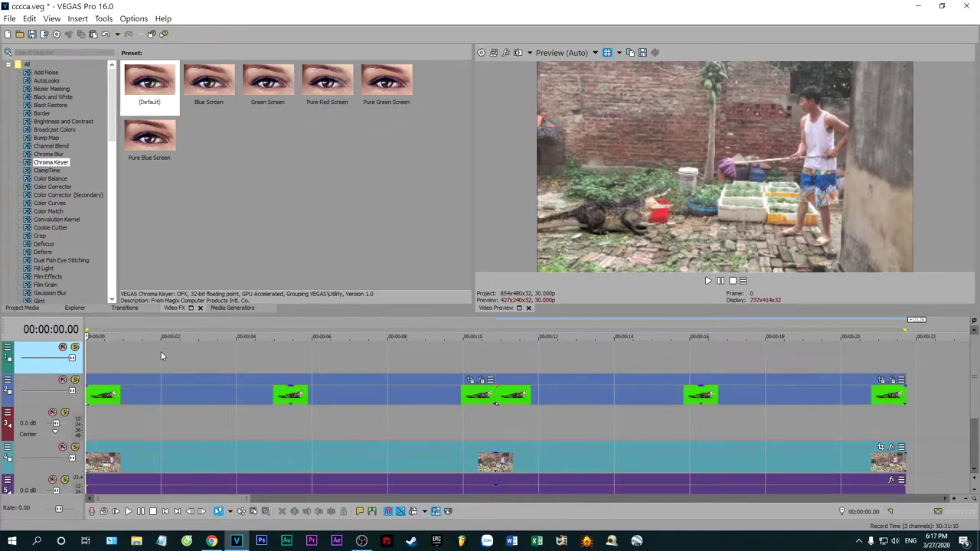
left_click(232, 308)
left_click(57, 155)
left_click(140, 91)
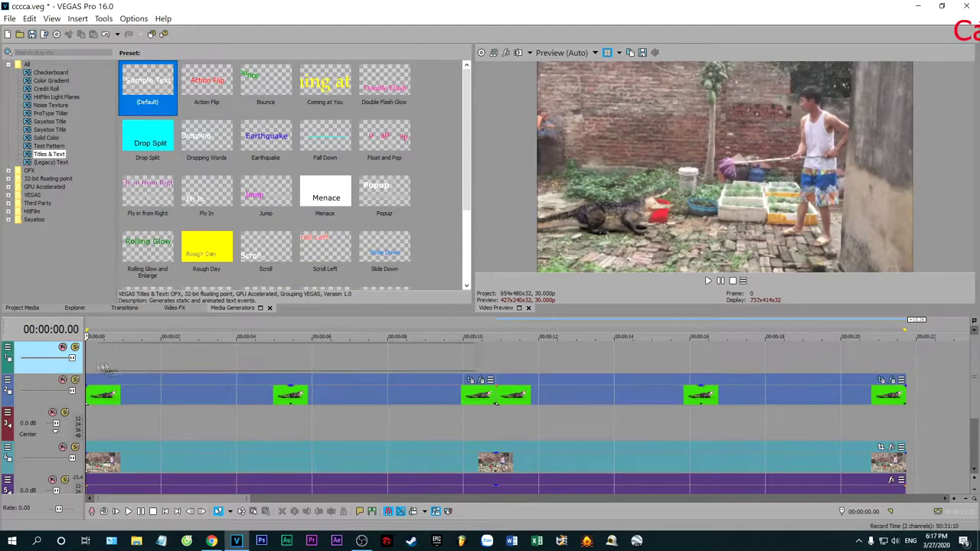
left_click_drag(107, 370, 106, 360)
- Set the title to font size 12 with centered alignment and move it to the upper edge of the picture
left_click_drag(436, 161, 231, 161)
left_click(328, 130)
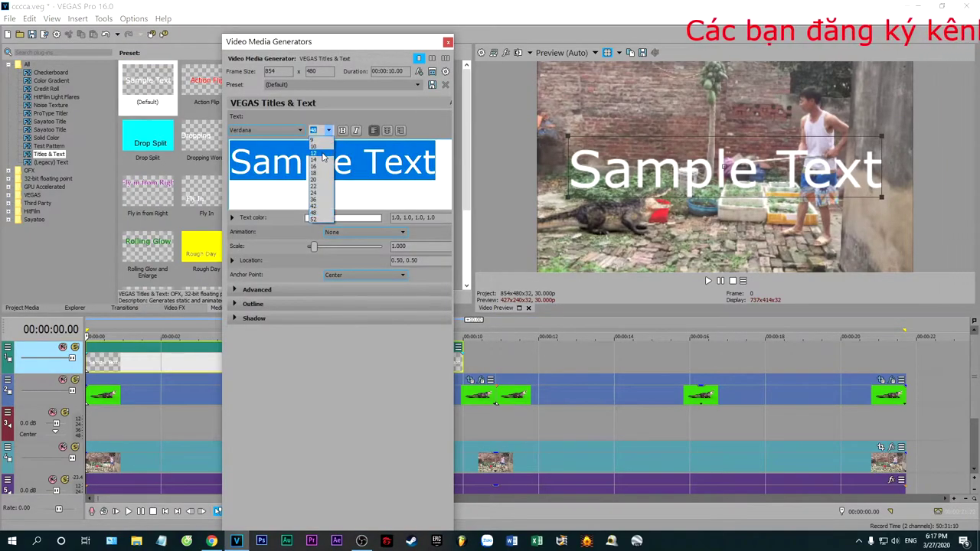
left_click(315, 162)
left_click(386, 131)
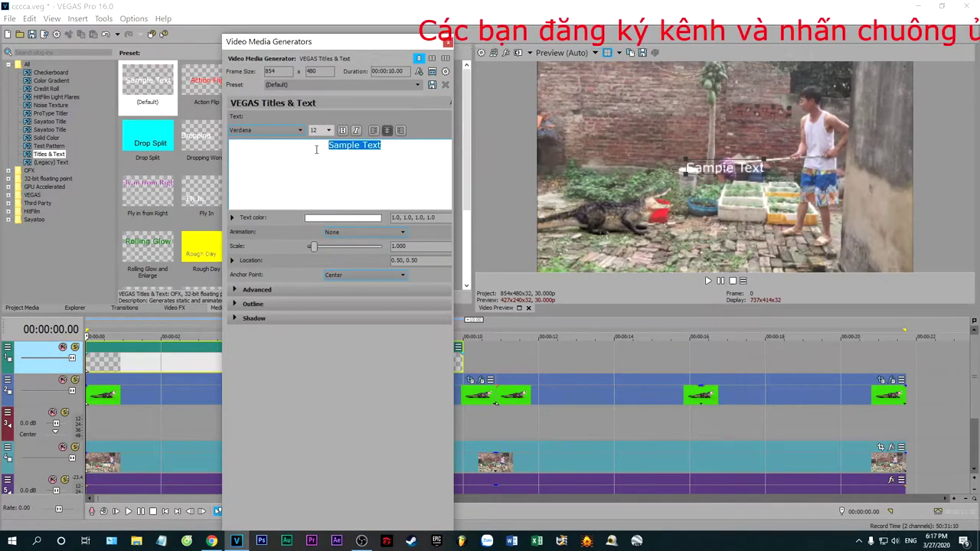
left_click_drag(724, 167, 706, 75)
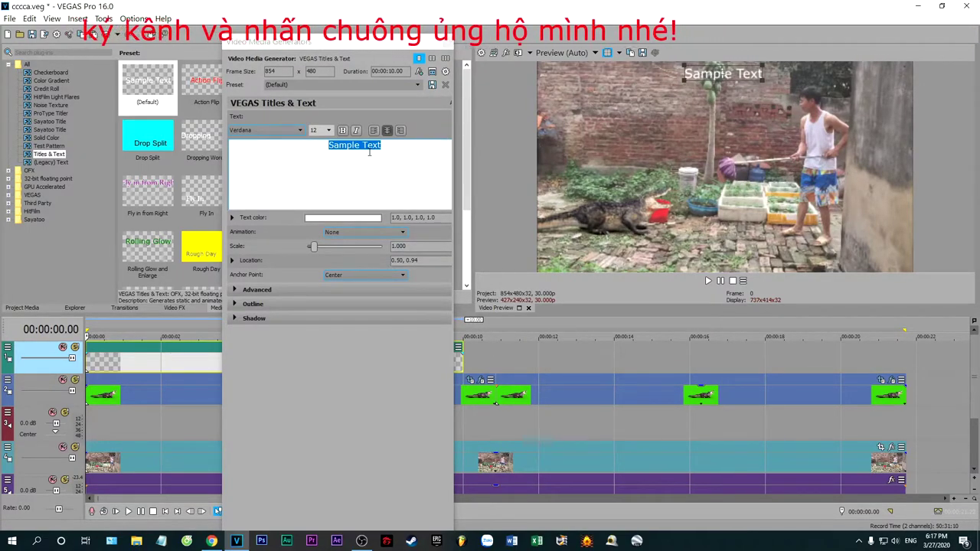
- Replace the sample title text with "Các bạn nhớ đăng ký kênh ủng hộ mình nhé!"
left_click_drag(362, 146, 393, 146)
key("ctrl+a")
type("Cac")
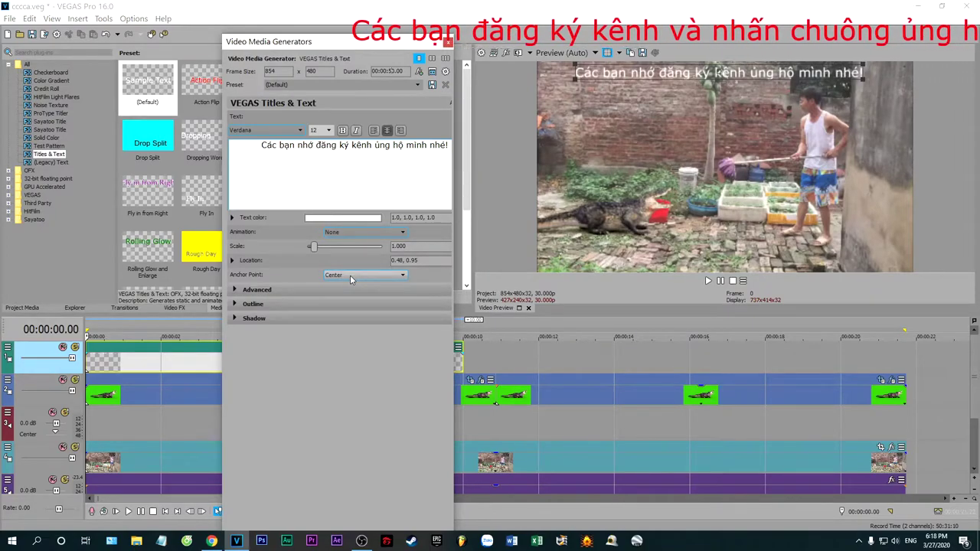
- Apply the Scroll Left animation to the title and extend its event to the end of the footage
left_click(363, 231)
left_click(337, 361)
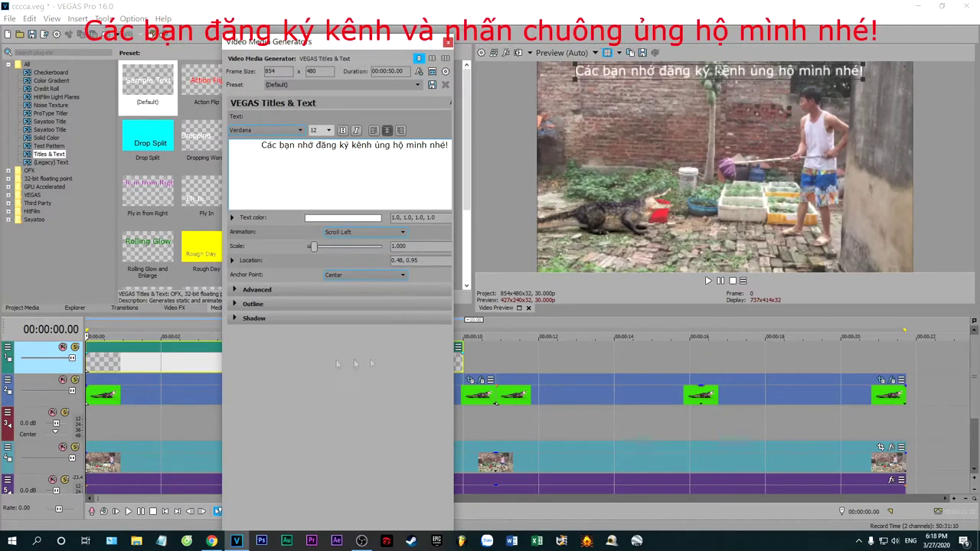
left_click(157, 487)
left_click(128, 511)
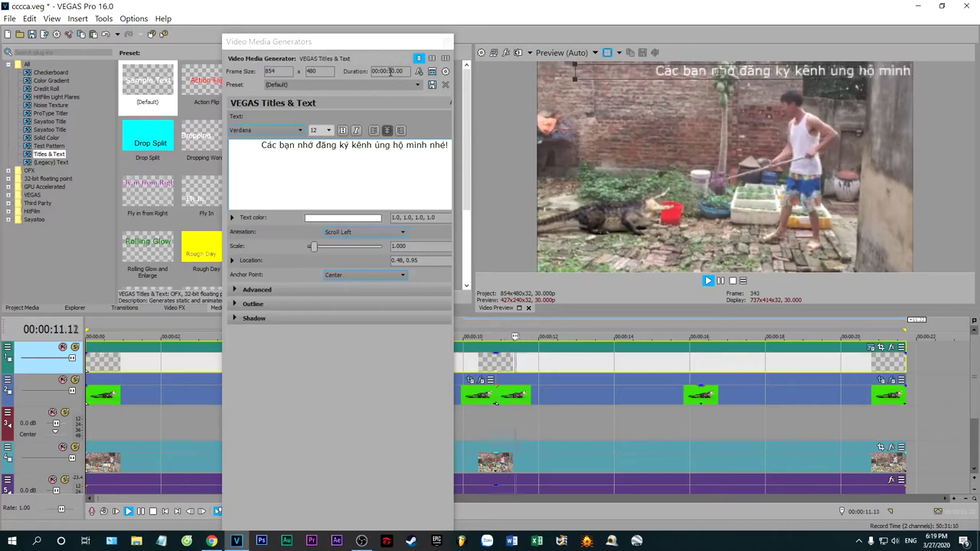
- Set the title generator's duration to 00:01:10.00 and check the scrolling title in playback
key("Return")
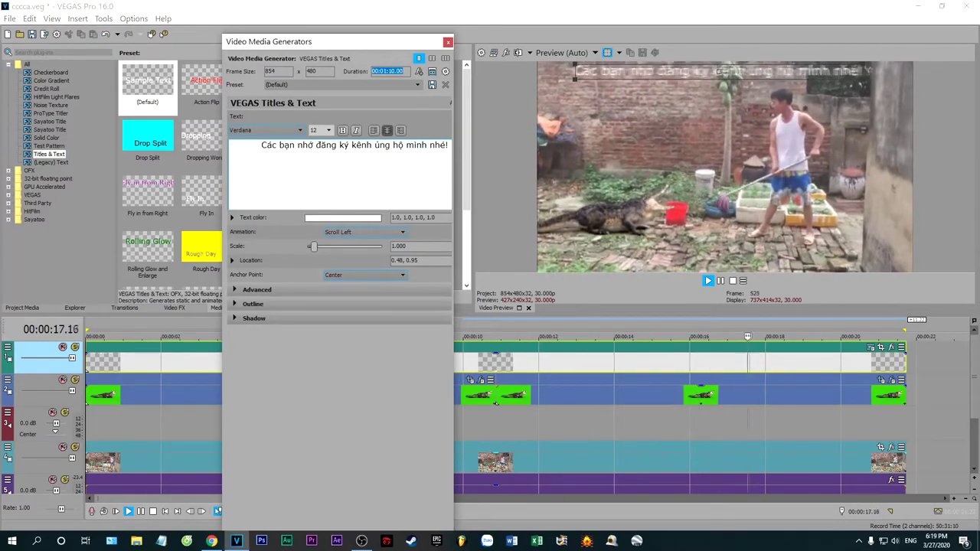
left_click(447, 42)
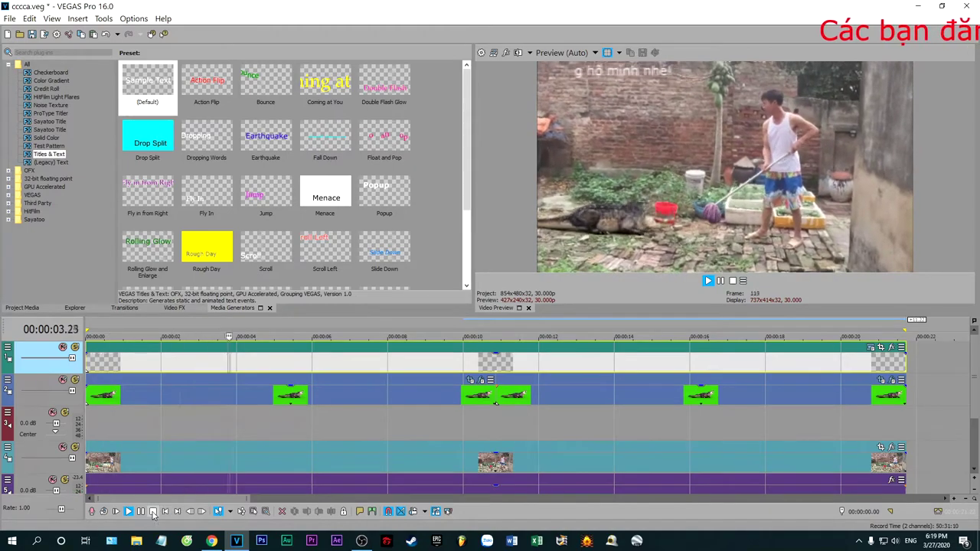
left_click(152, 511)
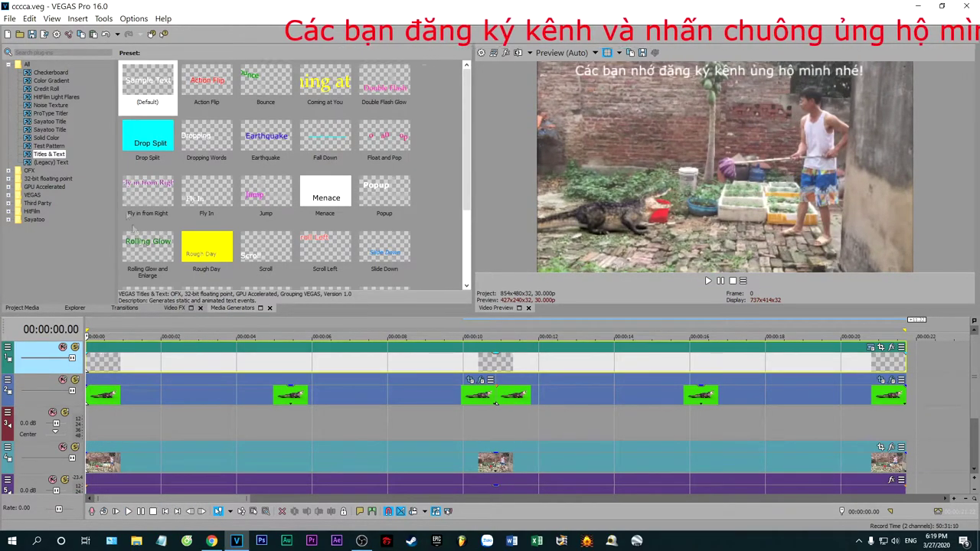
- Render the project to the Desktop as cccca.mp4 in MAGIX AVC/AAC MP4 format and replay the timeline from the start
left_click(44, 34)
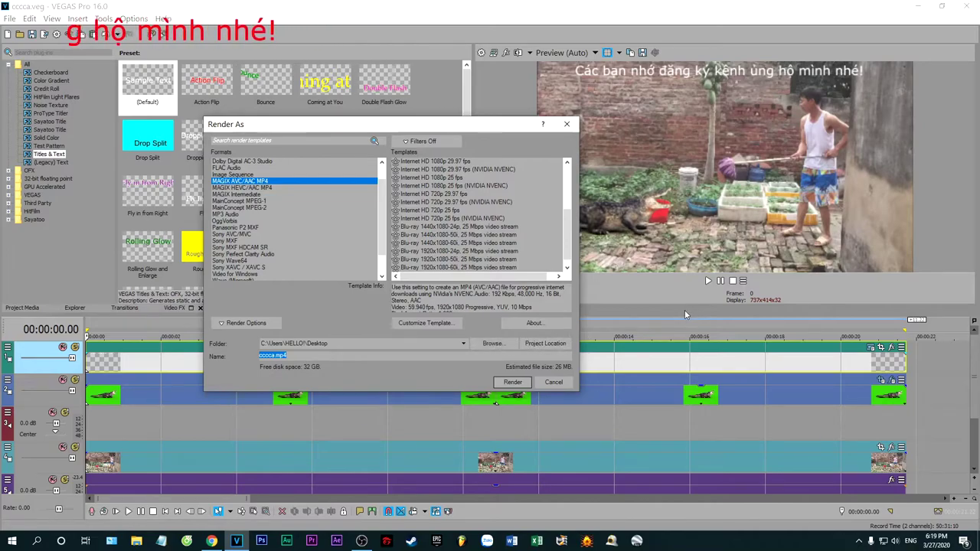
left_click(512, 382)
left_click(128, 514)
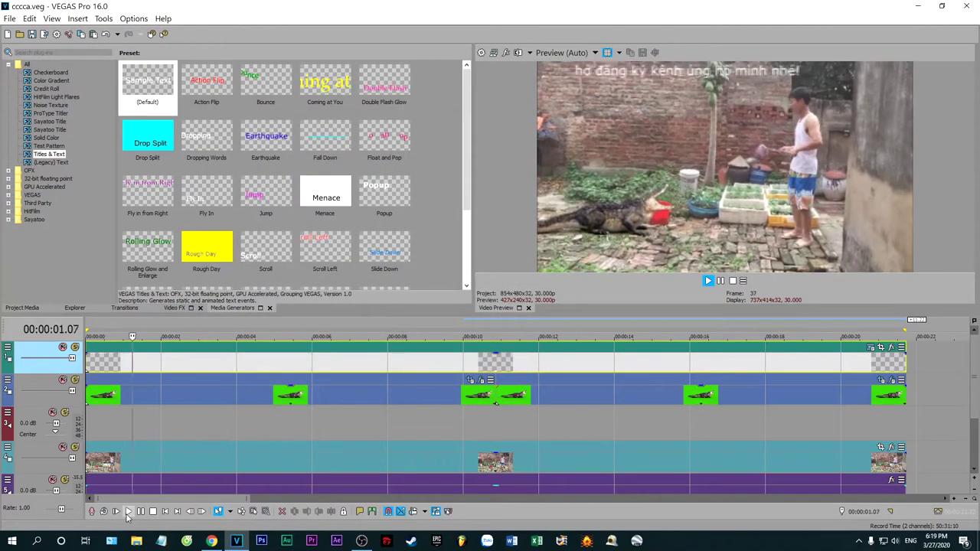